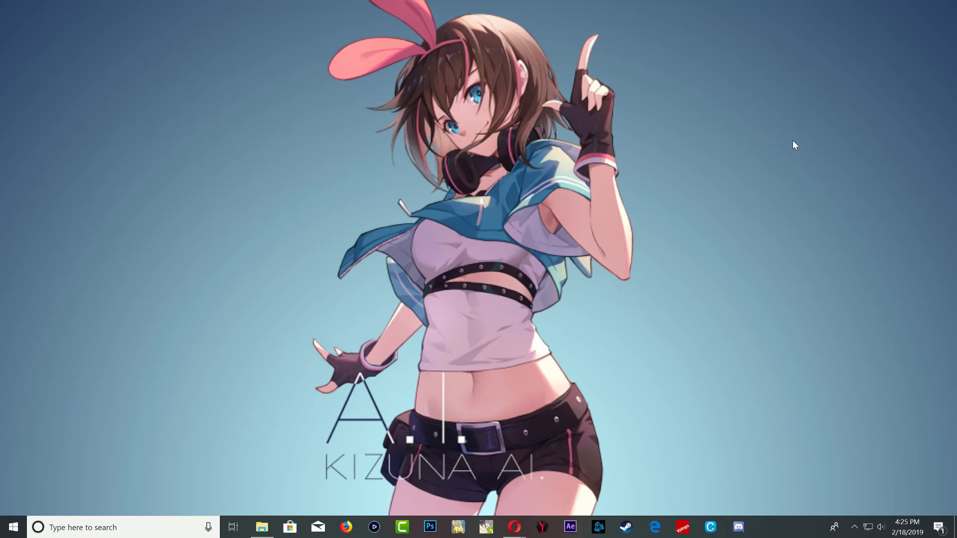
View the YouTube video "How to Install Linux and Turn Your PS4 into a Gaming PC 5.05 Jailbreak" in Opera, and minimize the browser
mouse_move(514, 528)
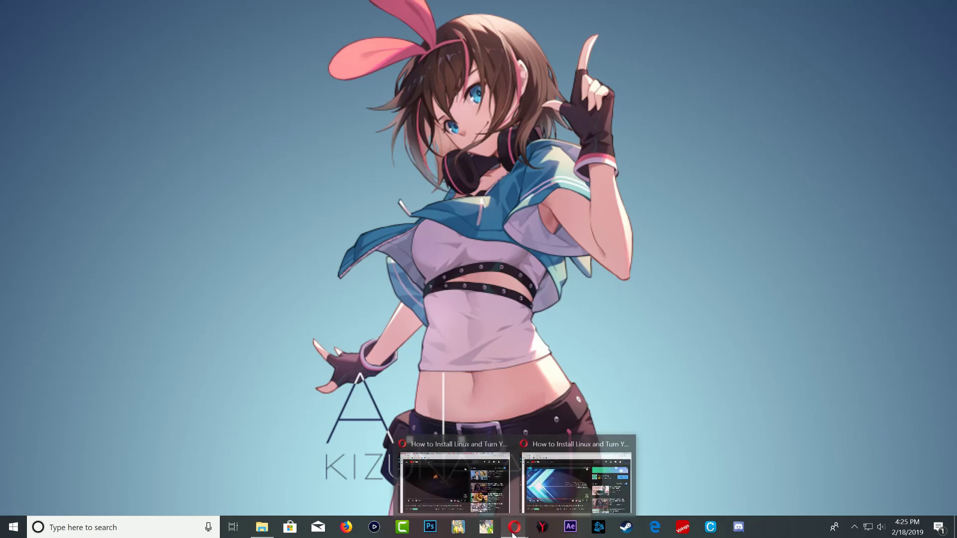
click(531, 497)
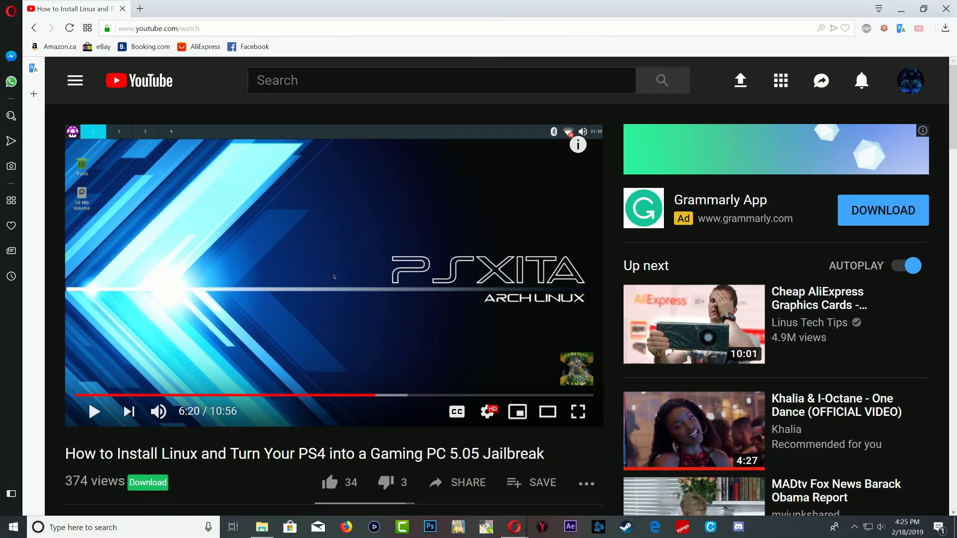
drag(64, 455, 529, 455)
click(270, 478)
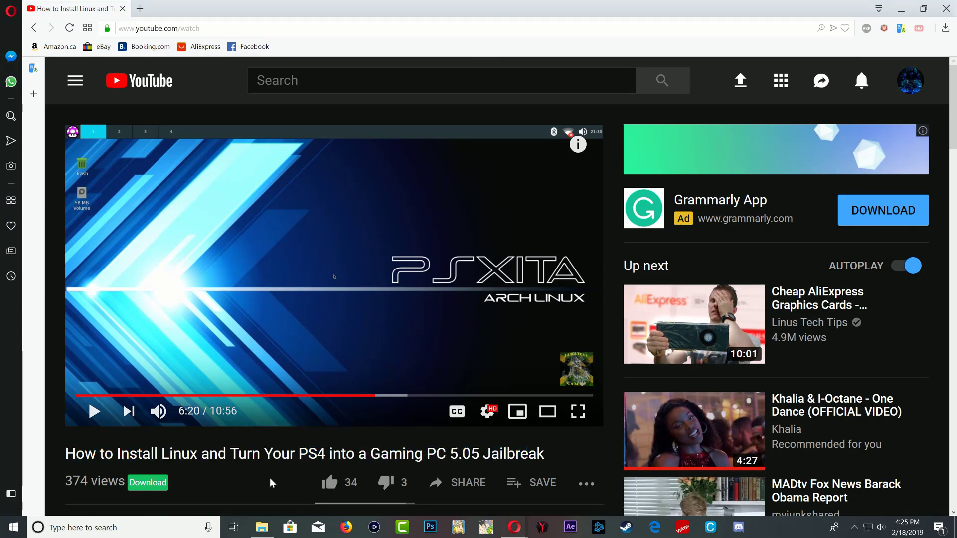
click(902, 12)
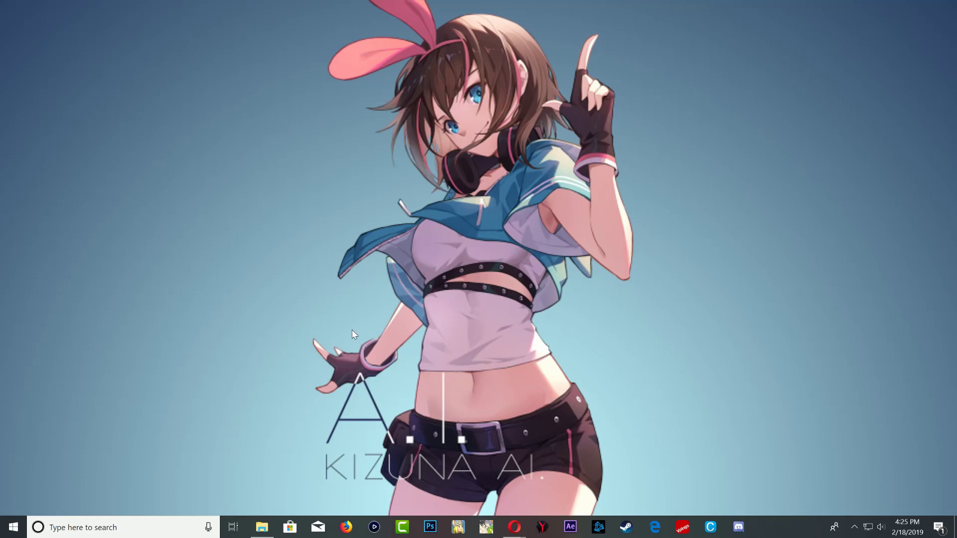
Check the PS2 (G:) USB drive's contents and file system properties in File Explorer, and close the window
click(262, 527)
right_click(310, 295)
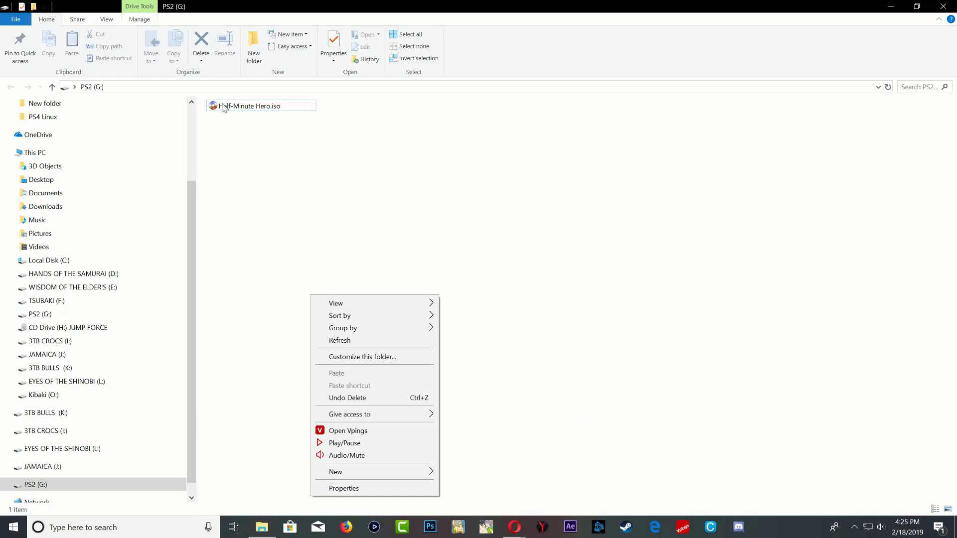
click(285, 170)
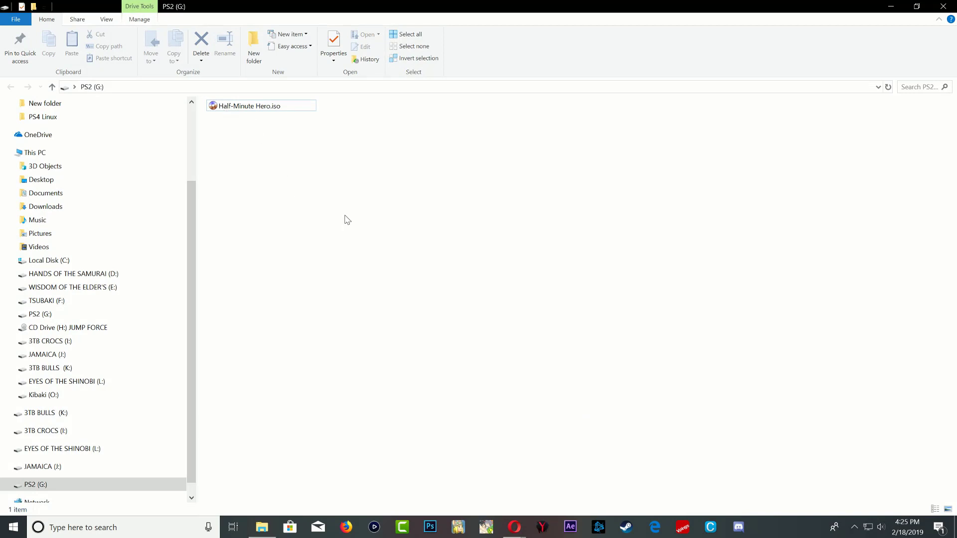
right_click(346, 199)
click(380, 393)
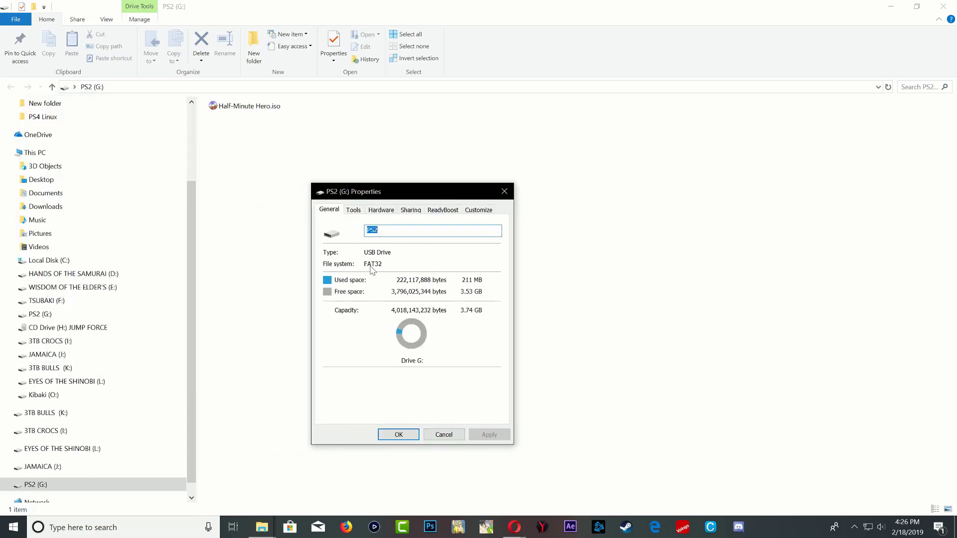
click(504, 191)
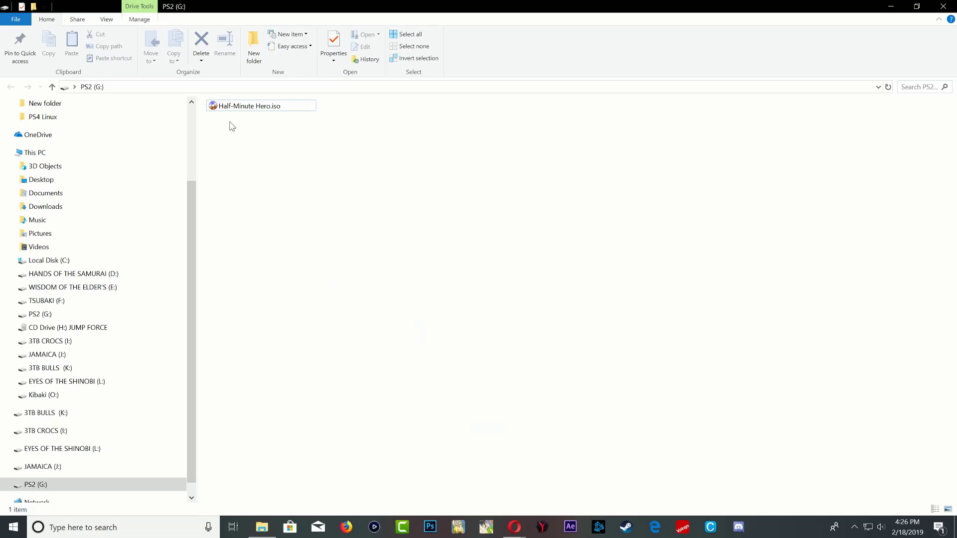
drag(370, 193, 432, 259)
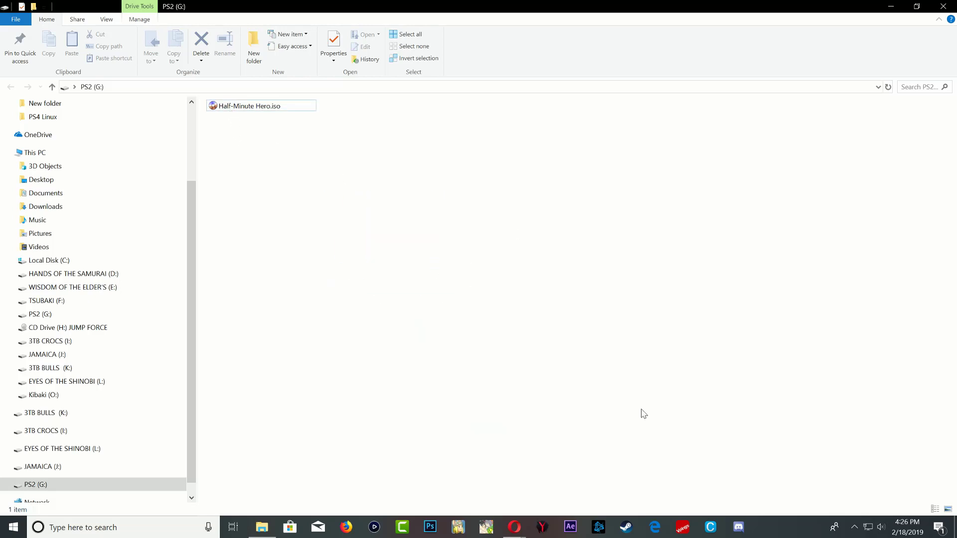
click(944, 7)
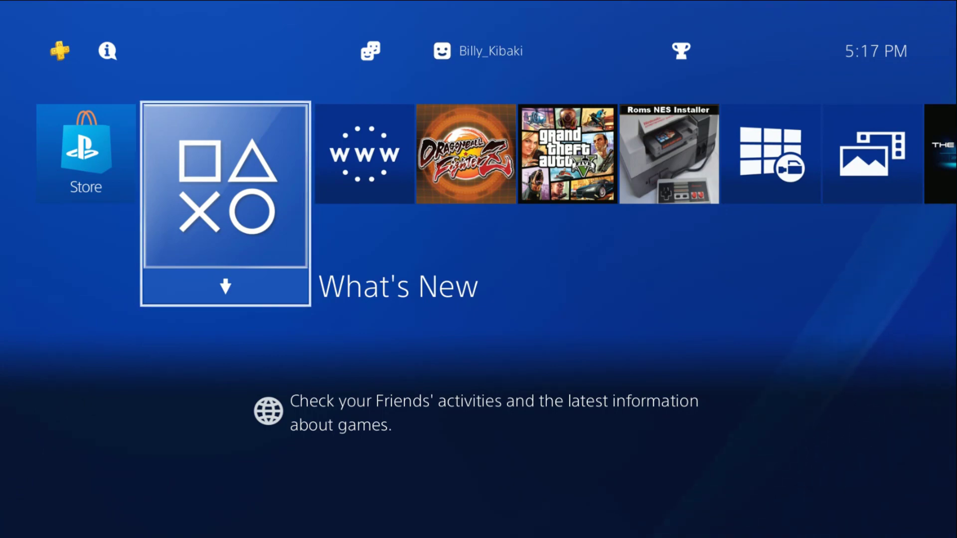
key(Right)
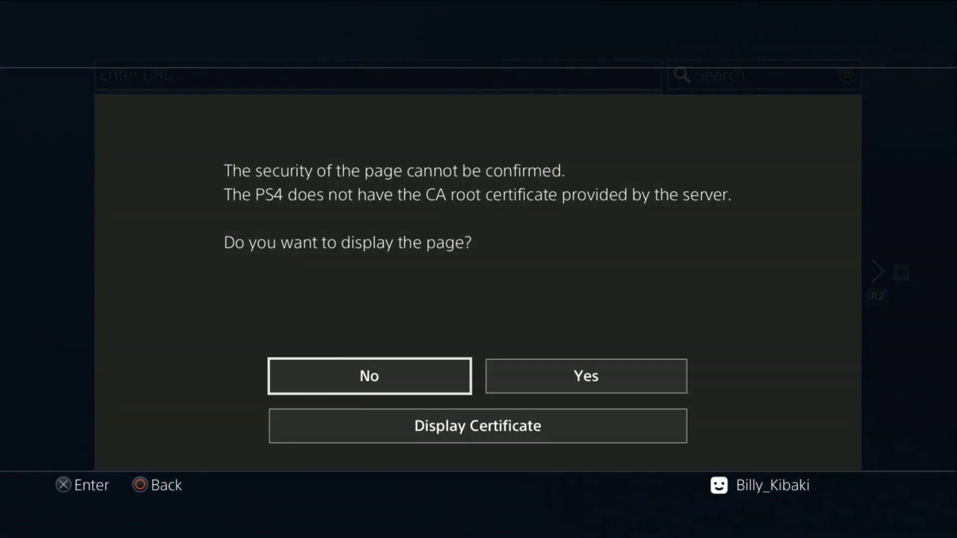
key(Return)
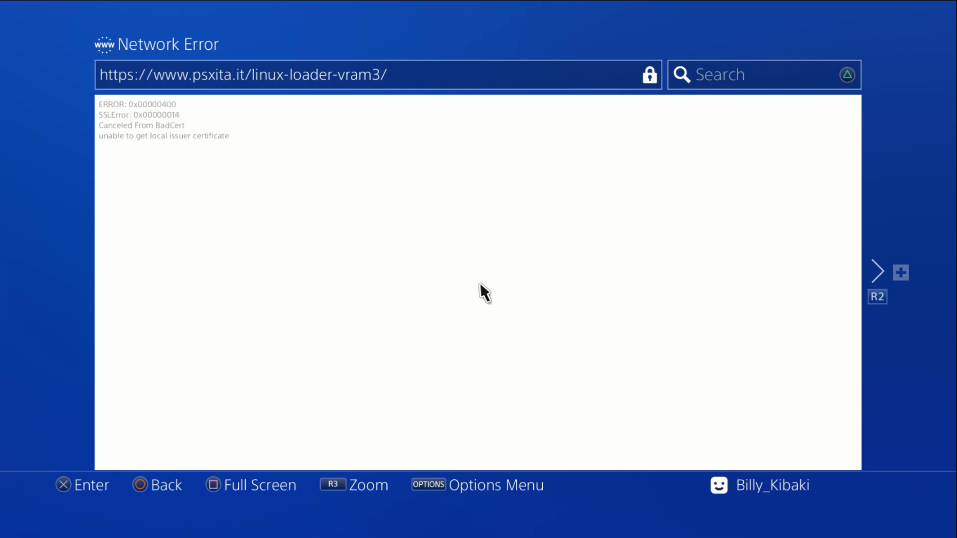
key(Up)
key(Return)
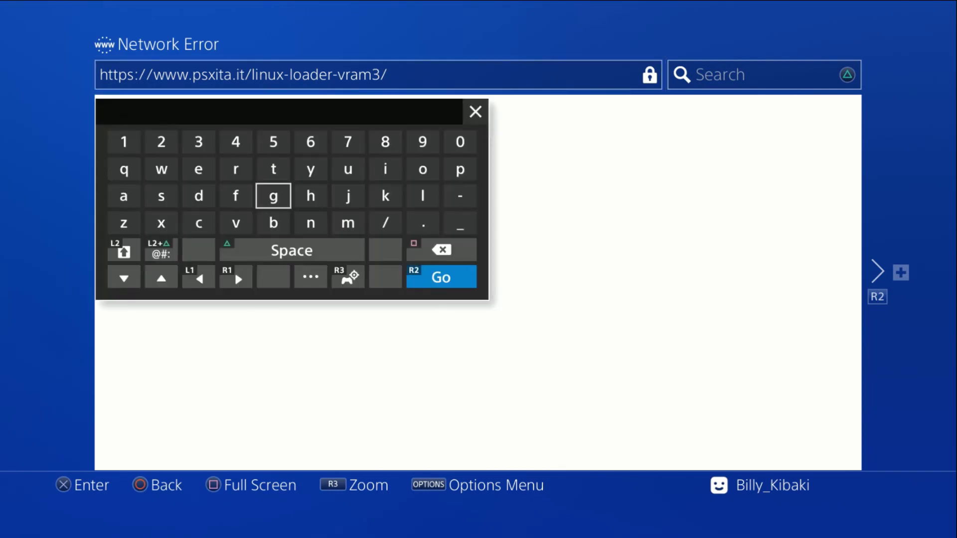
key(BackSpace)
key(Return)
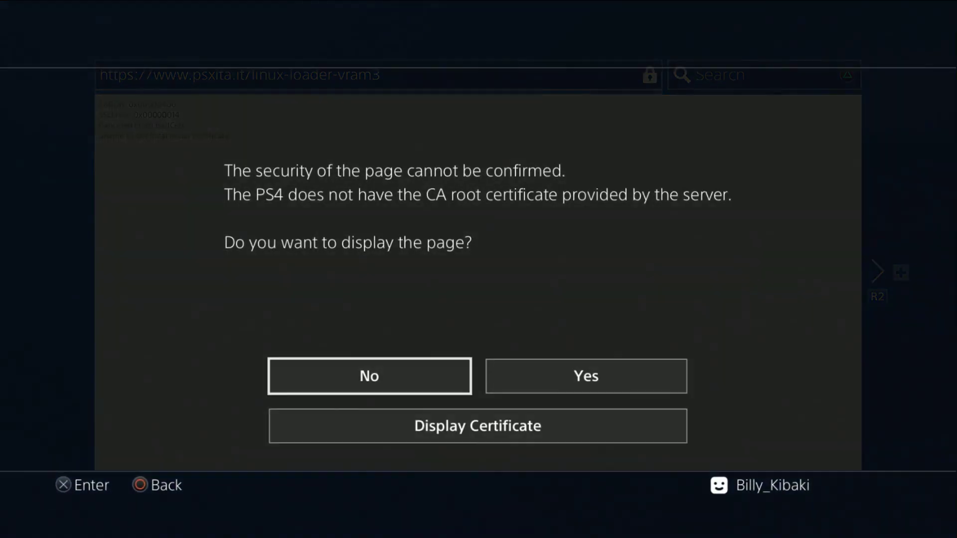
key(Right)
key(Return)
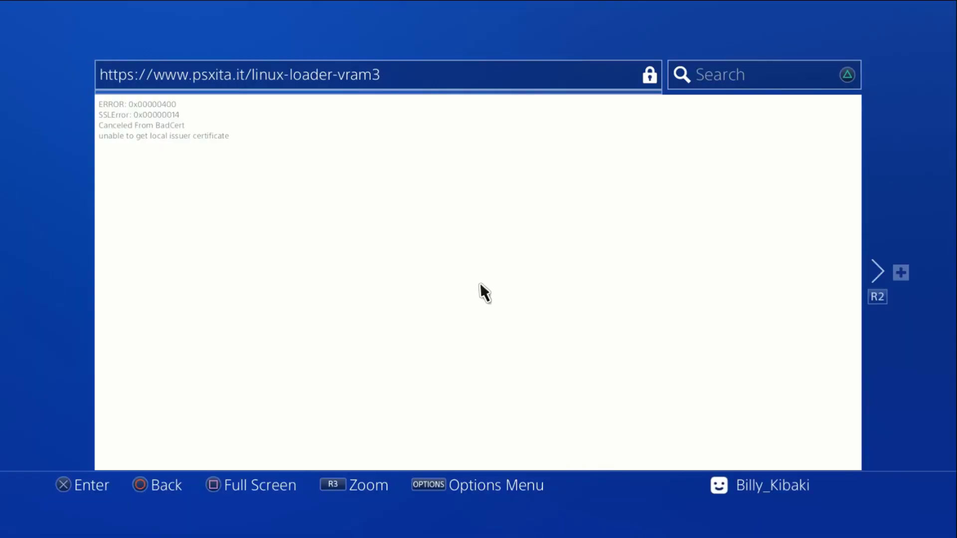
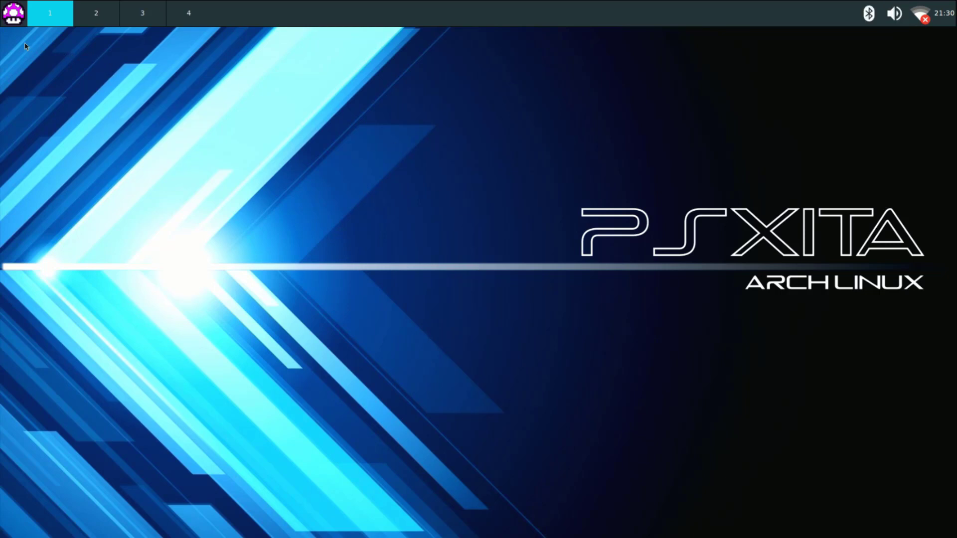
Switch on the Linux desktop with the Jwm Config Desktop ON/OFF option
click(15, 15)
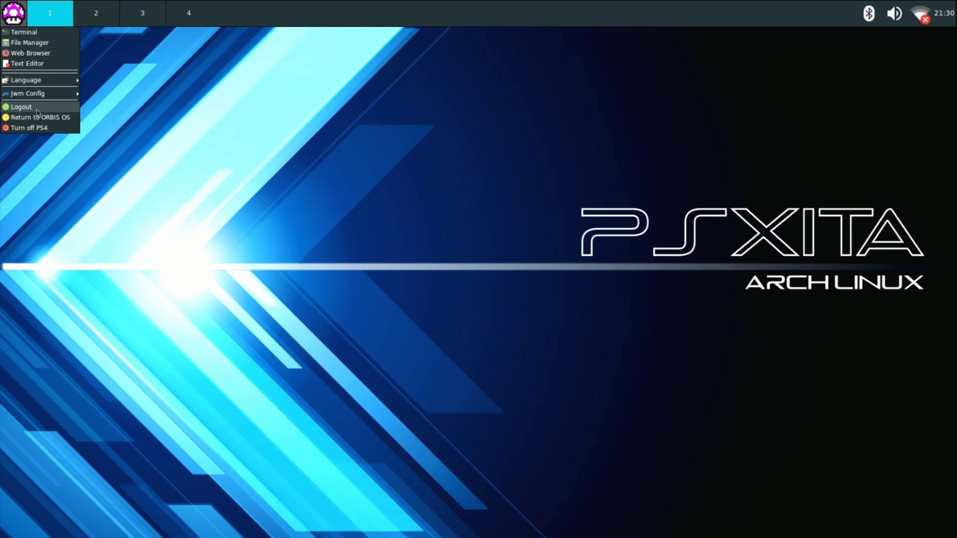
mouse_move(43, 96)
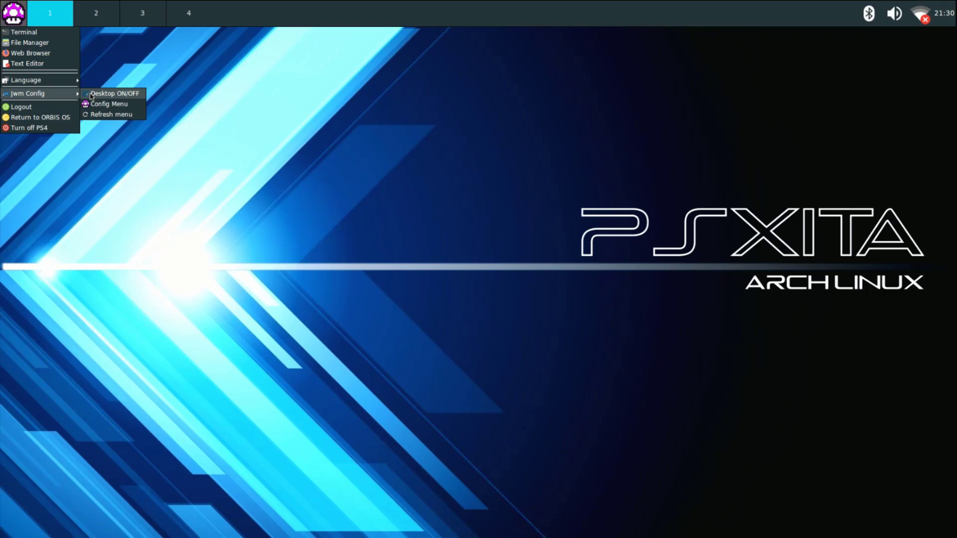
click(110, 94)
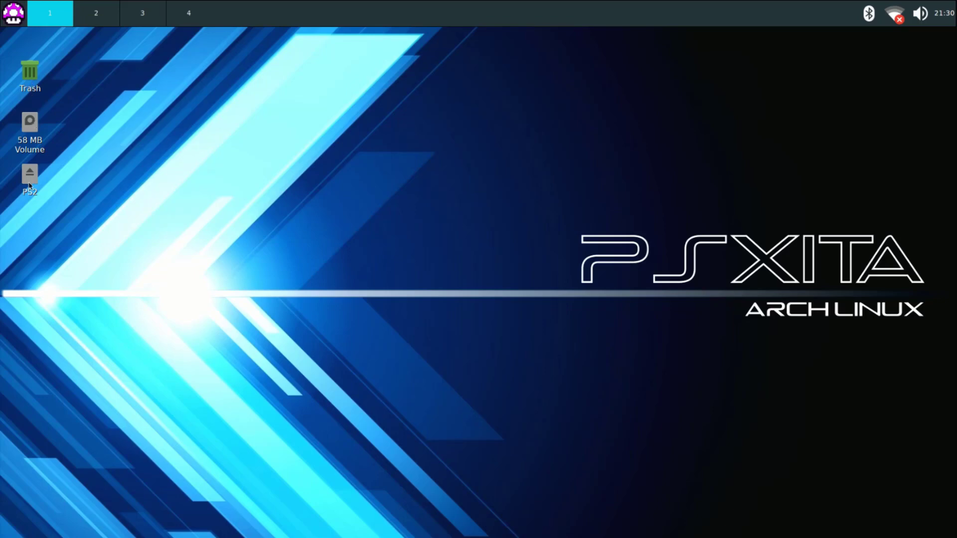
Copy Half-Minute Hero.iso from the PS2 USB drive in the file manager
click(17, 14)
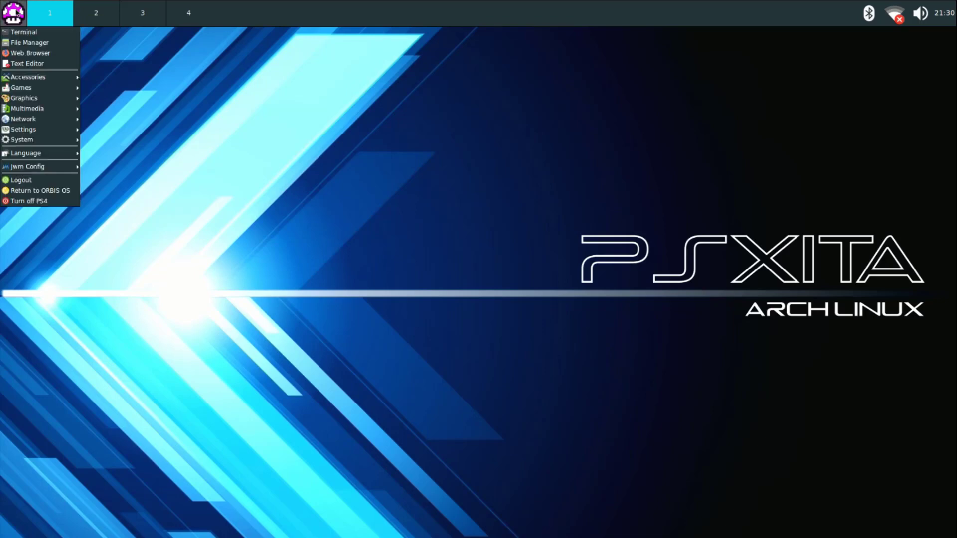
click(31, 42)
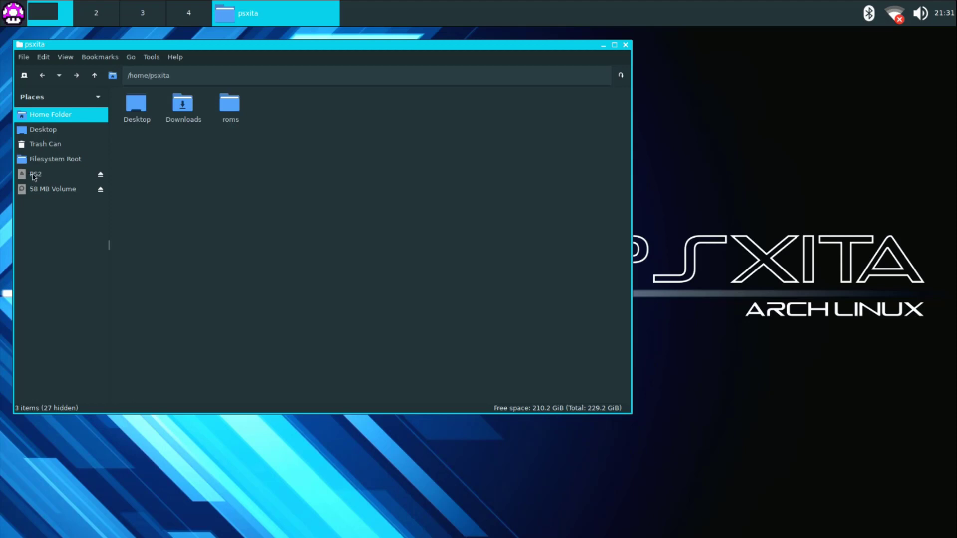
click(34, 176)
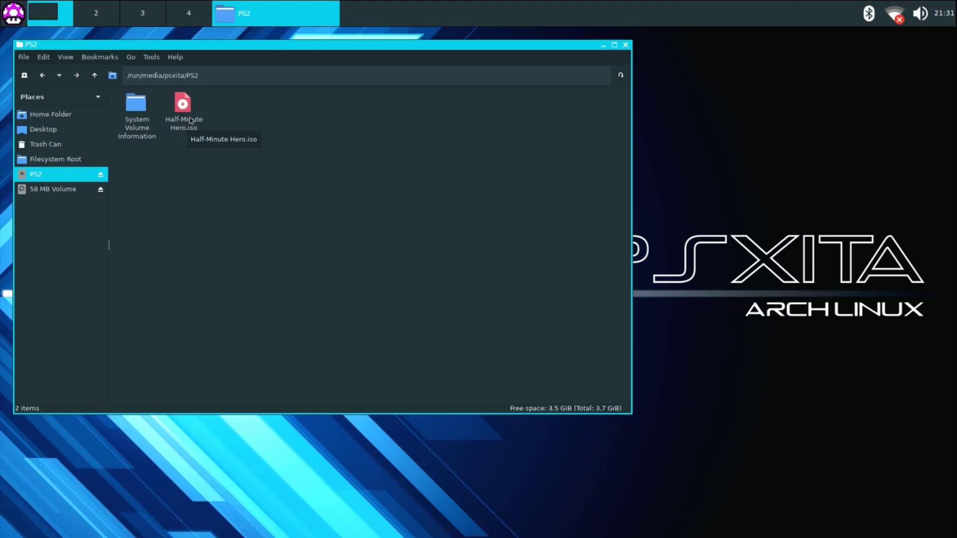
right_click(191, 120)
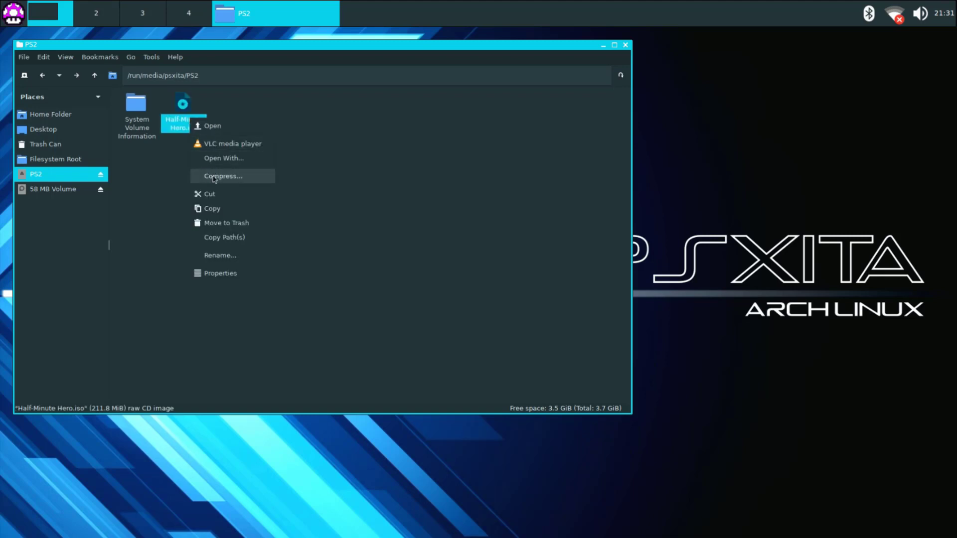
click(213, 209)
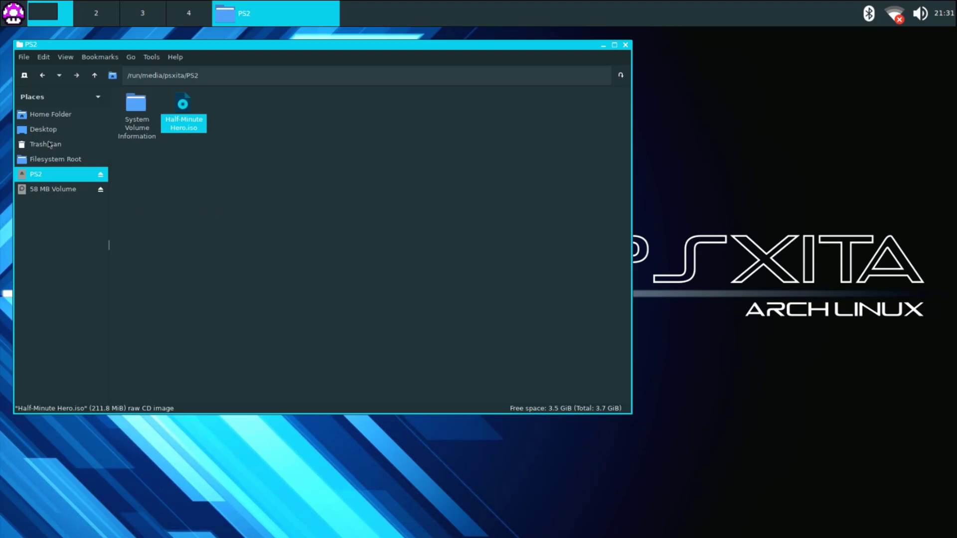
Create a folder named "psp games" inside the roms folder of the home directory
click(57, 117)
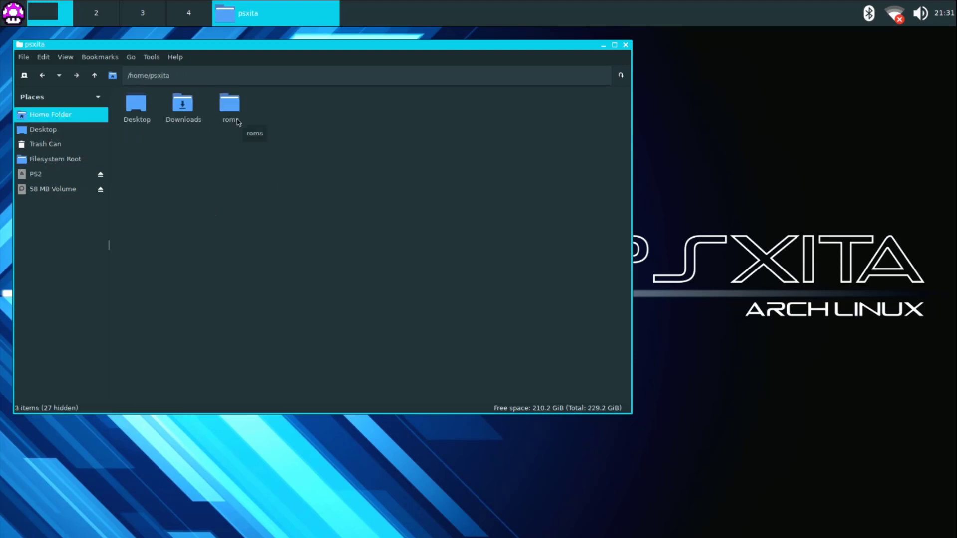
double_click(238, 122)
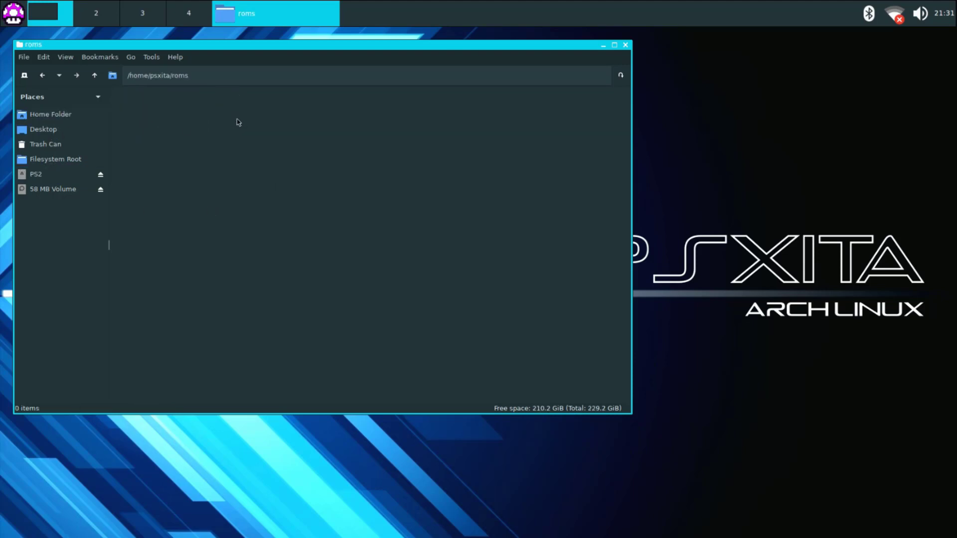
right_click(214, 133)
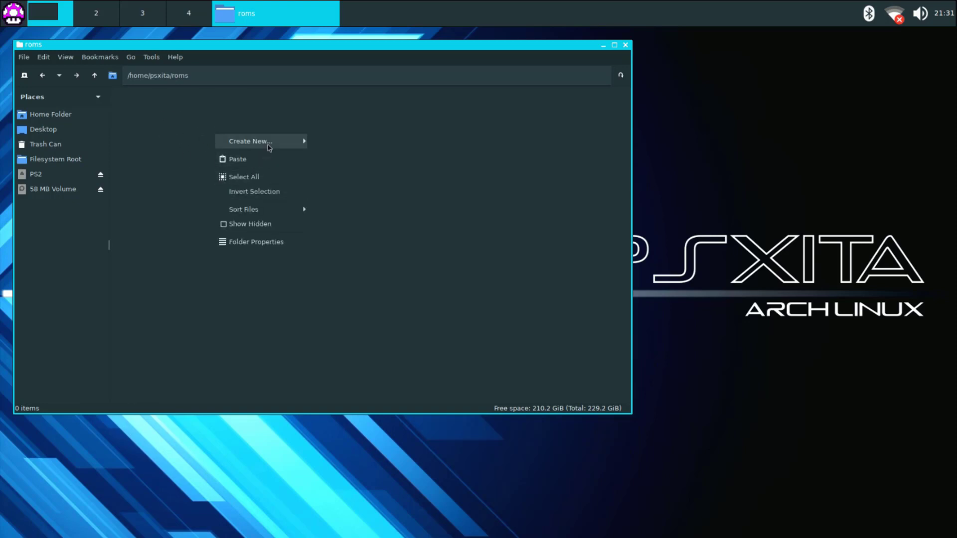
mouse_move(278, 143)
click(324, 141)
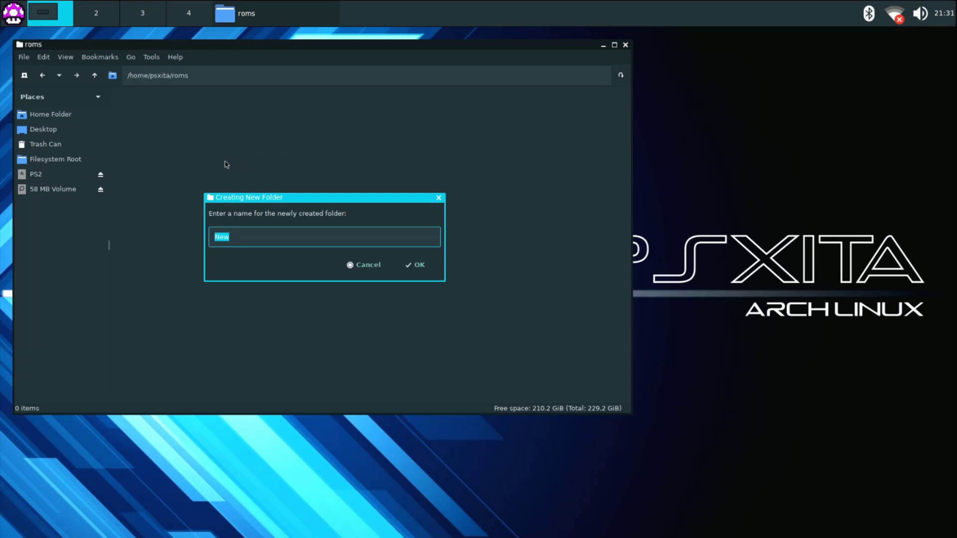
text(psp games)
click(421, 269)
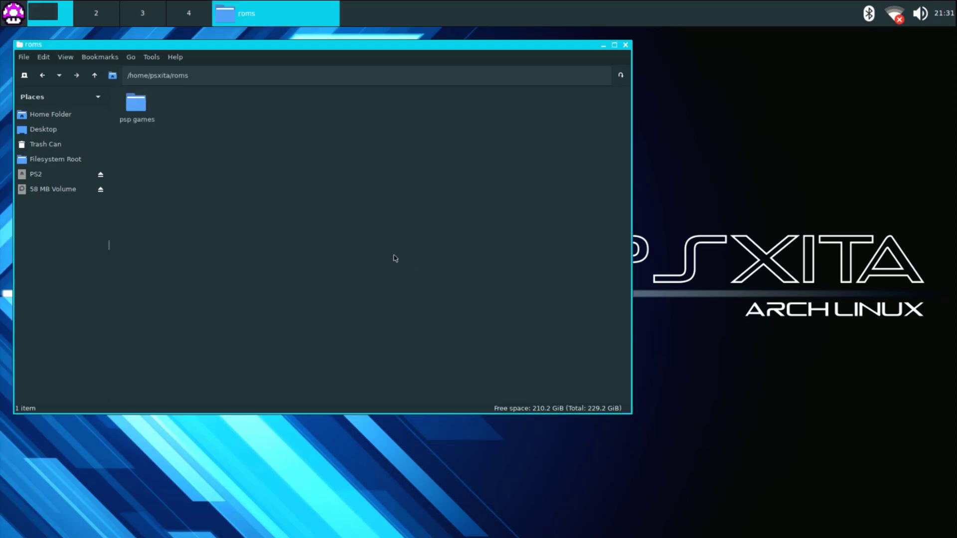
Paste the copied Half-Minute Hero.iso into the psp games folder and close the file manager
double_click(134, 112)
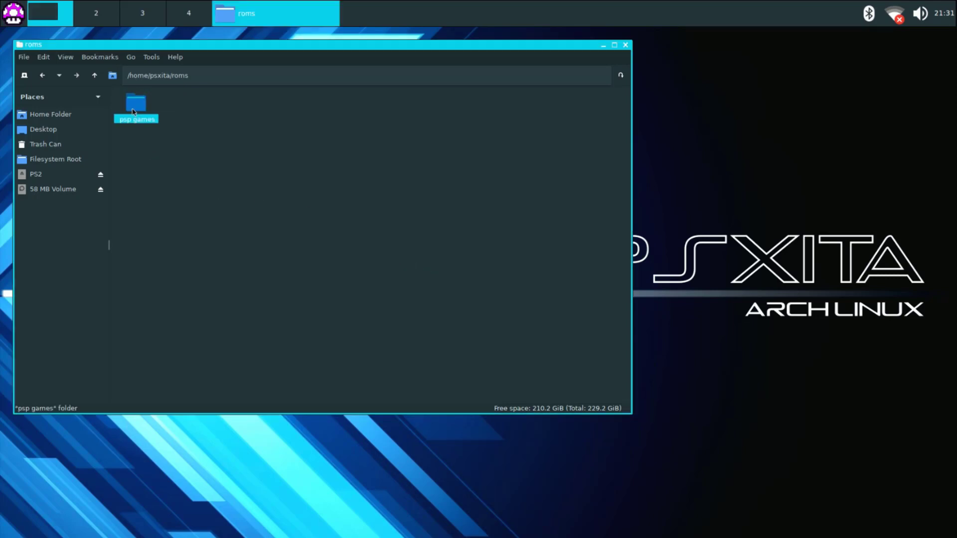
right_click(213, 150)
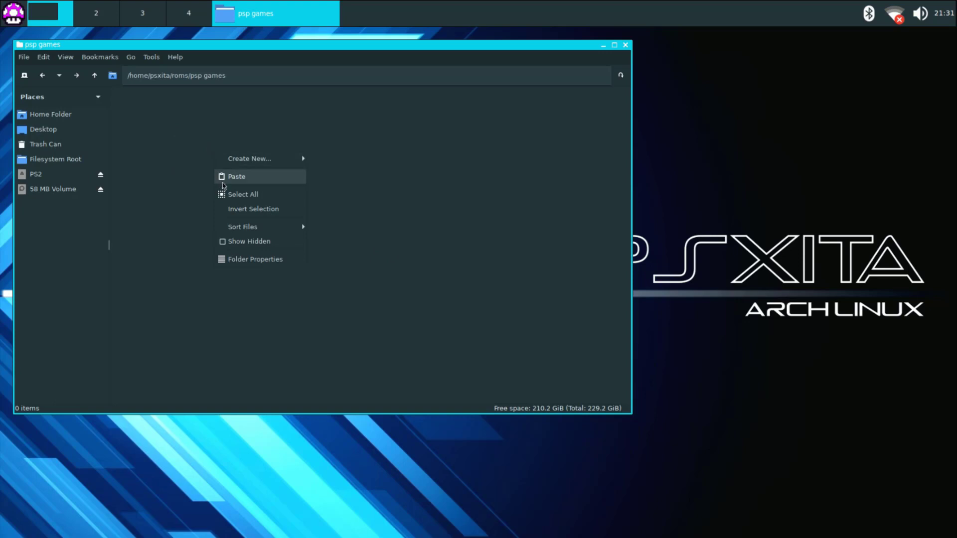
click(248, 179)
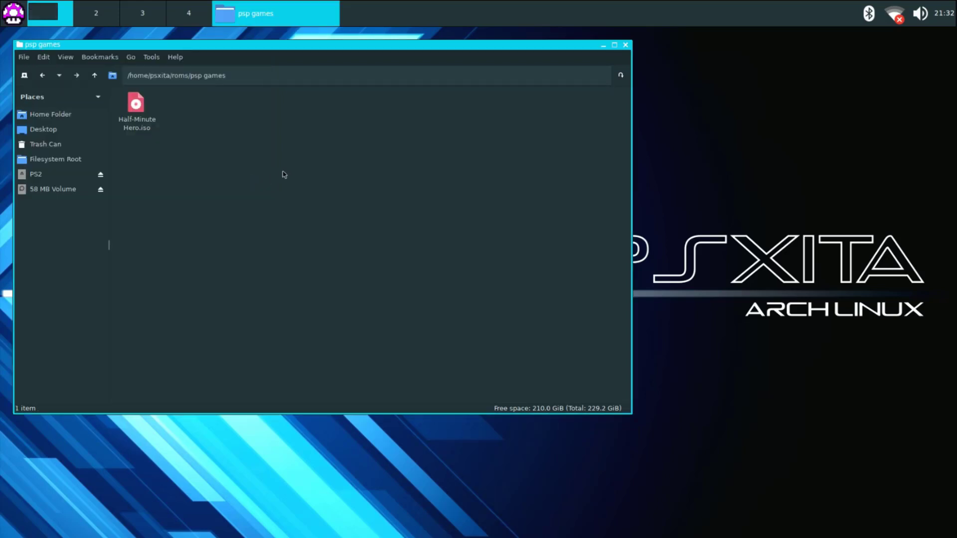
click(626, 46)
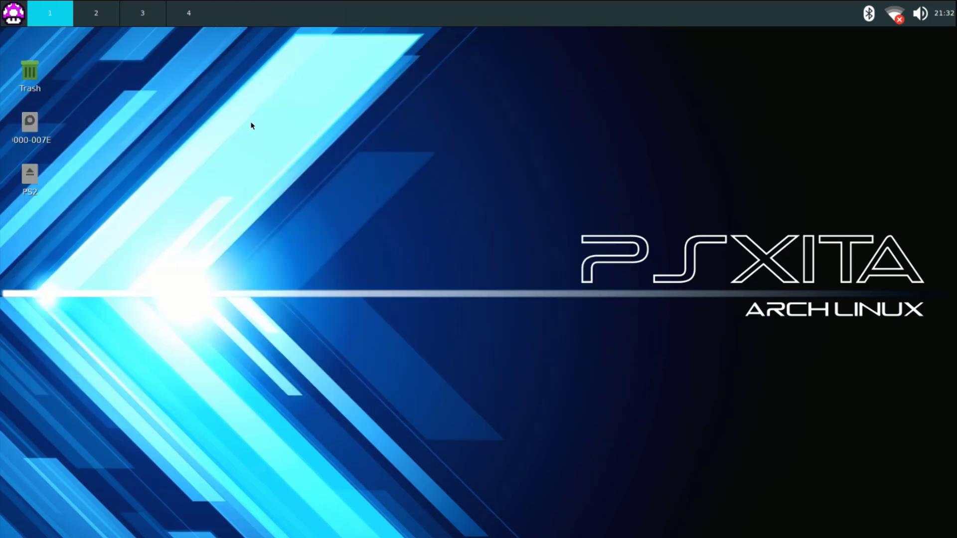
Launch the PPSSPP emulator from the installed games applications
click(20, 18)
mouse_move(12, 86)
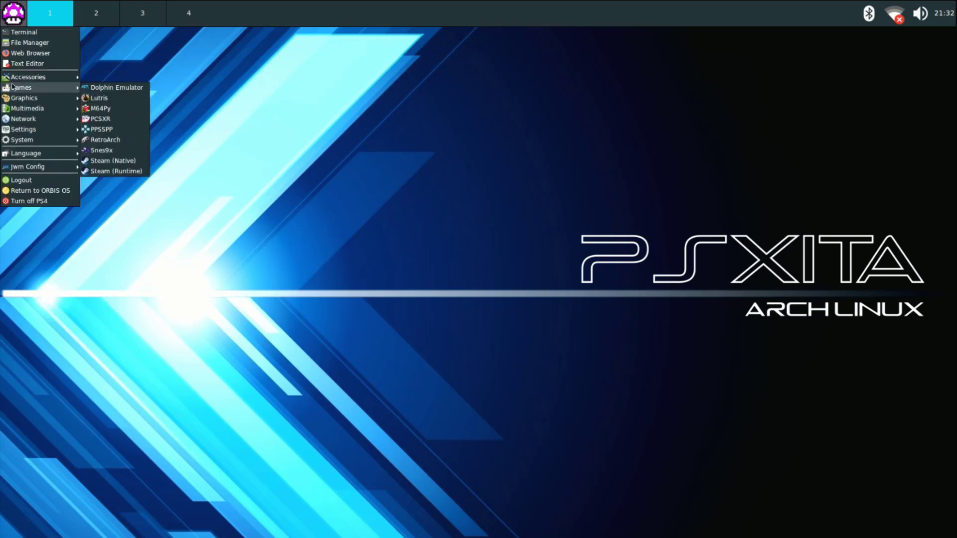
click(119, 131)
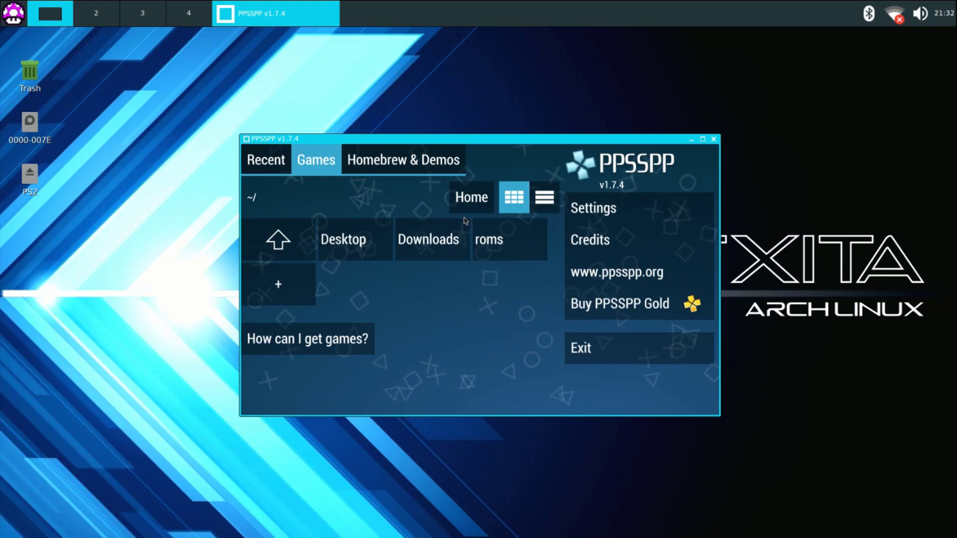
Browse to the psp games folder inside roms and run Half-Minute Hero
click(510, 249)
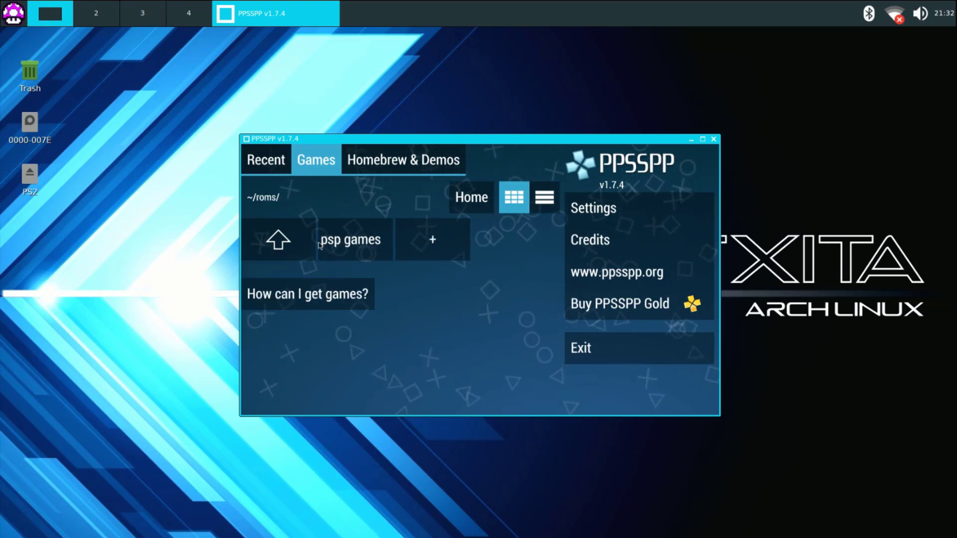
click(351, 248)
click(353, 250)
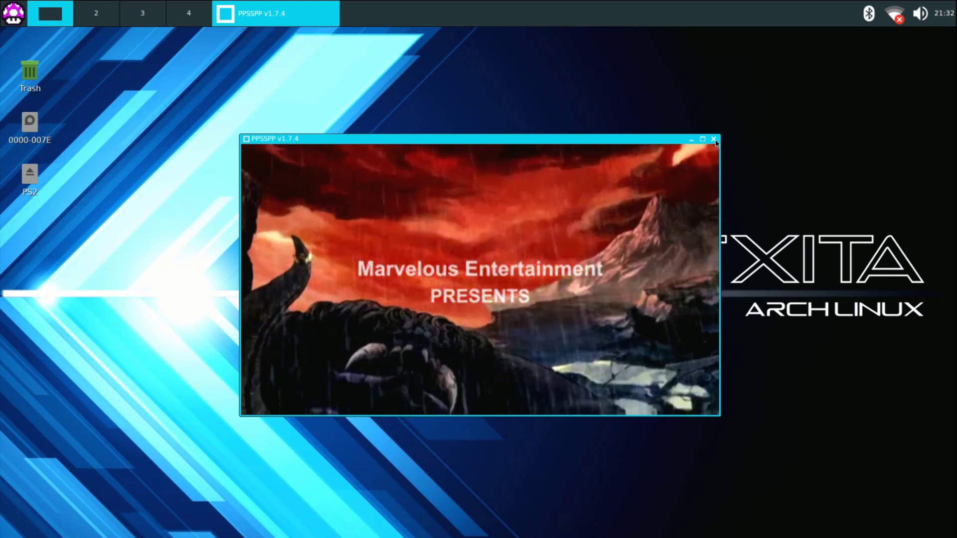
Close the running game and relaunch the PPSSPP emulator from the installed games applications
click(714, 140)
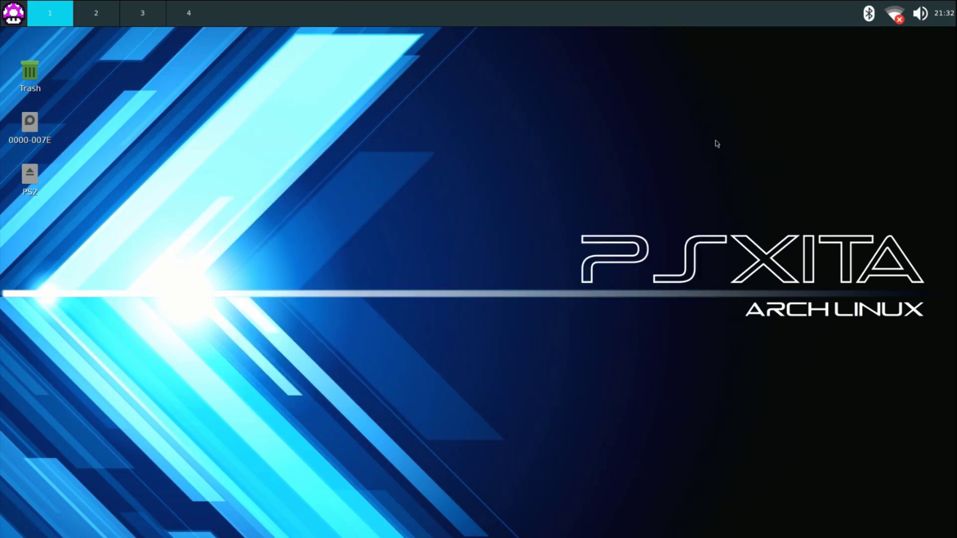
click(22, 19)
mouse_move(34, 76)
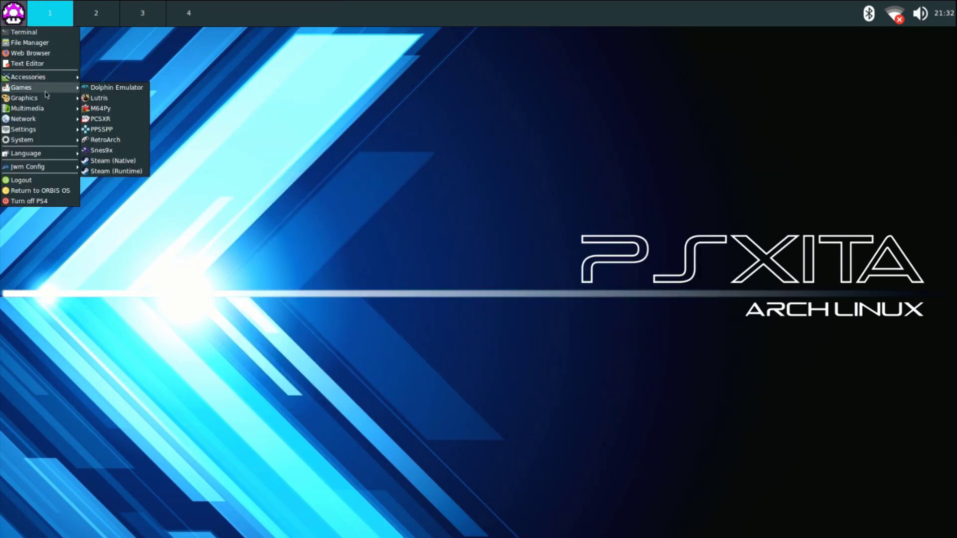
click(111, 129)
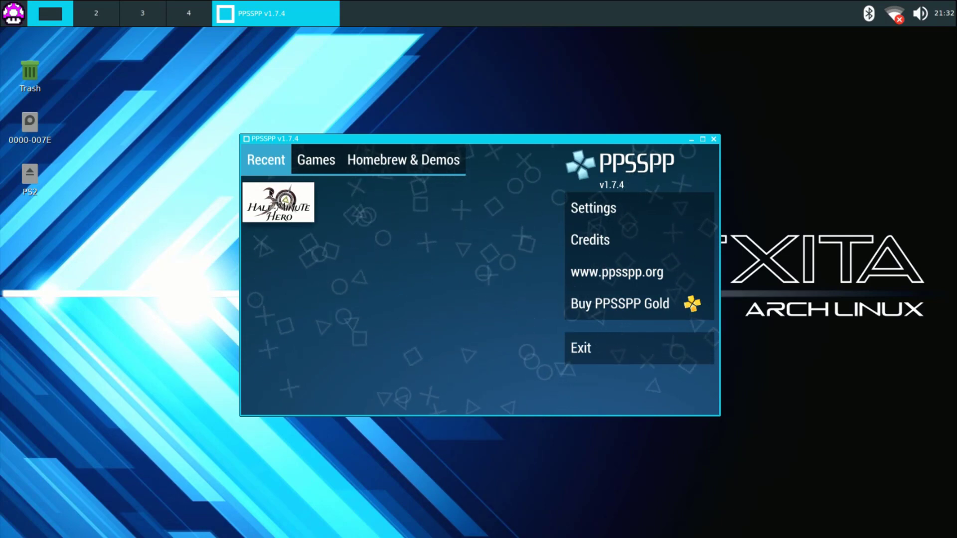
Browse the games from the home directory through roms to psp games and run Half-Minute Hero
click(325, 164)
click(283, 224)
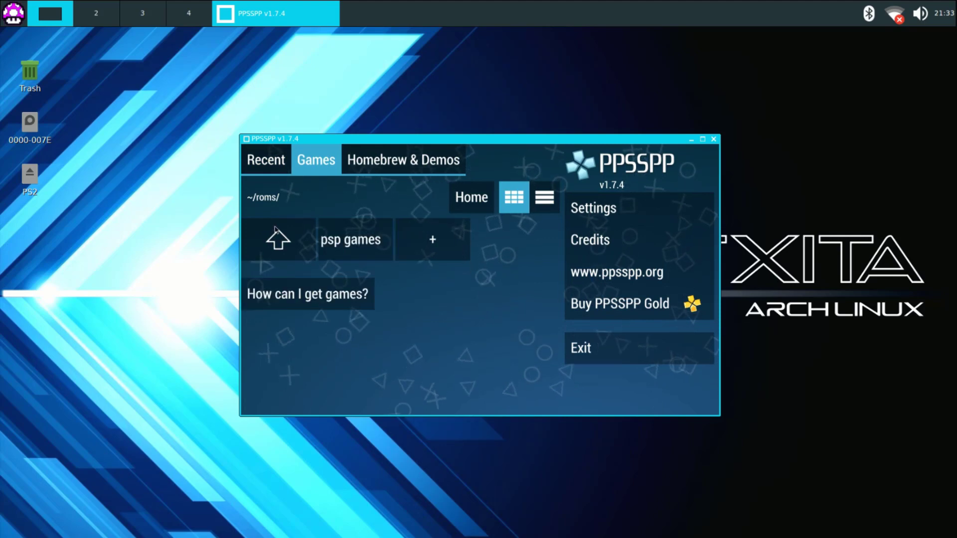
click(249, 256)
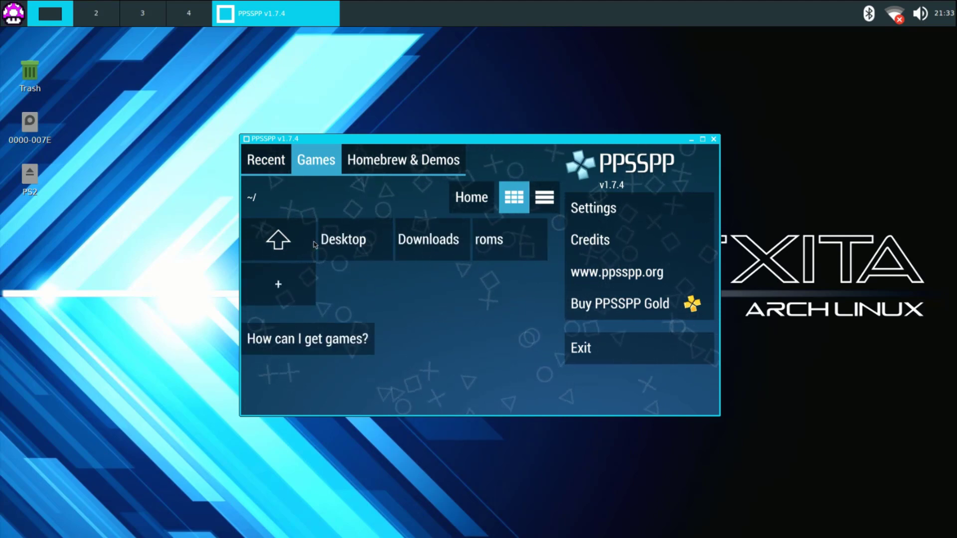
click(493, 245)
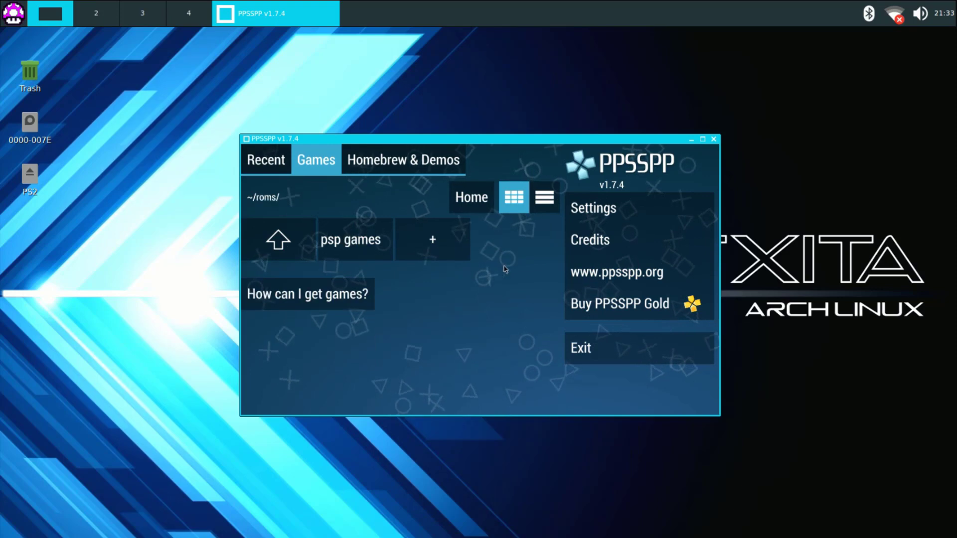
click(349, 247)
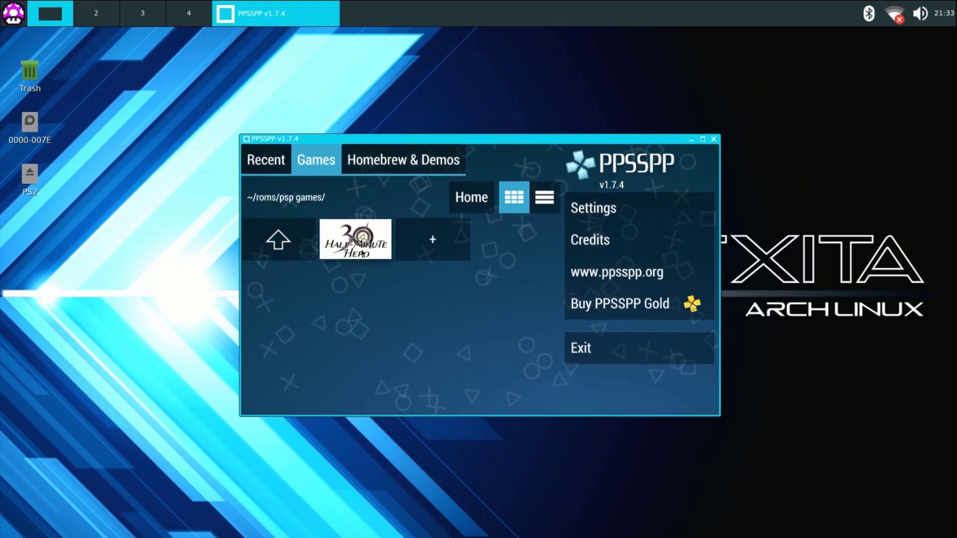
click(368, 256)
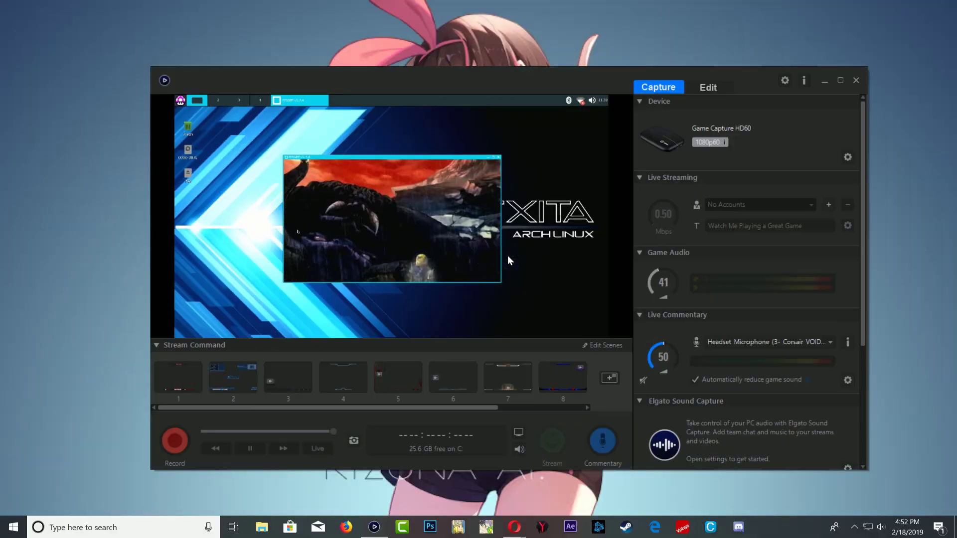
scroll(663, 282, down, 6)
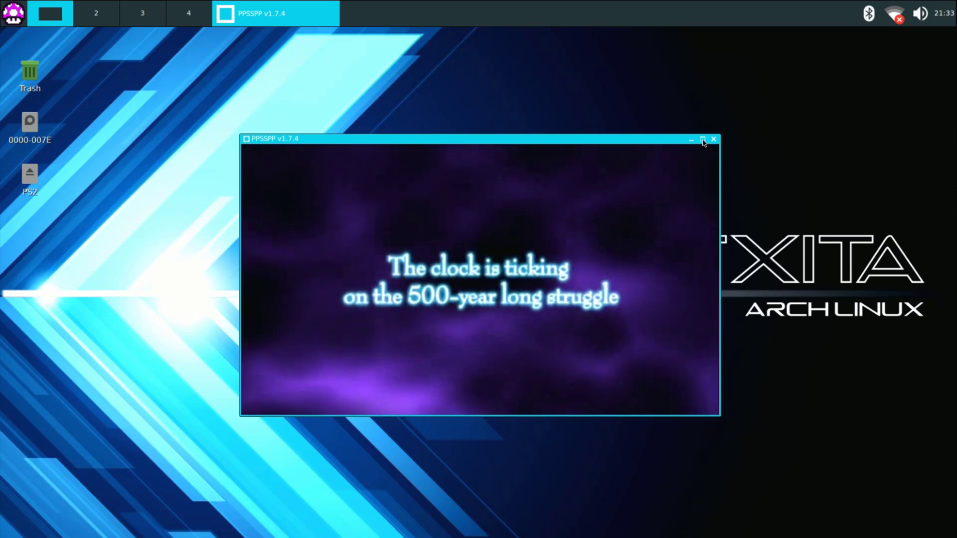
Maximize the emulator window and advance past the game's title screen to the Start option of its opening menu
click(703, 141)
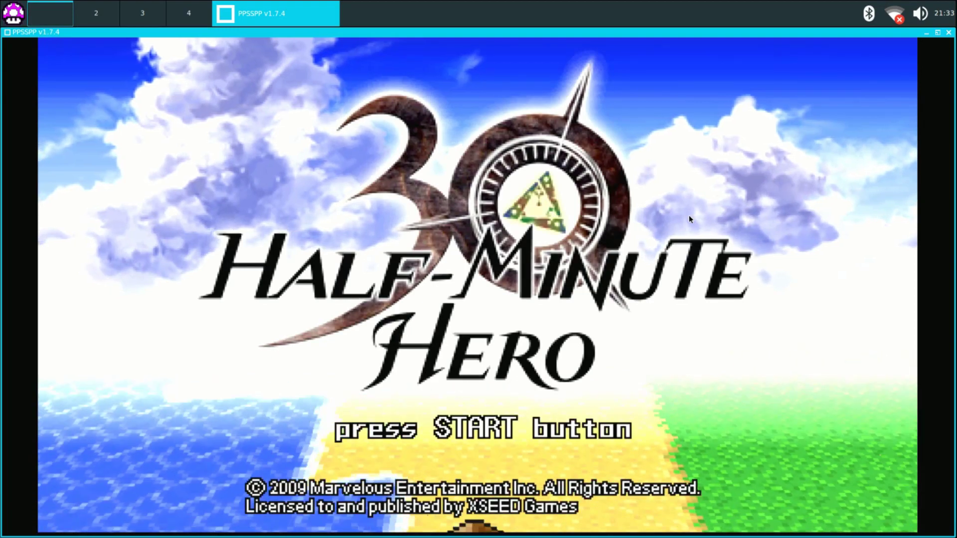
key(space)
key(Up)
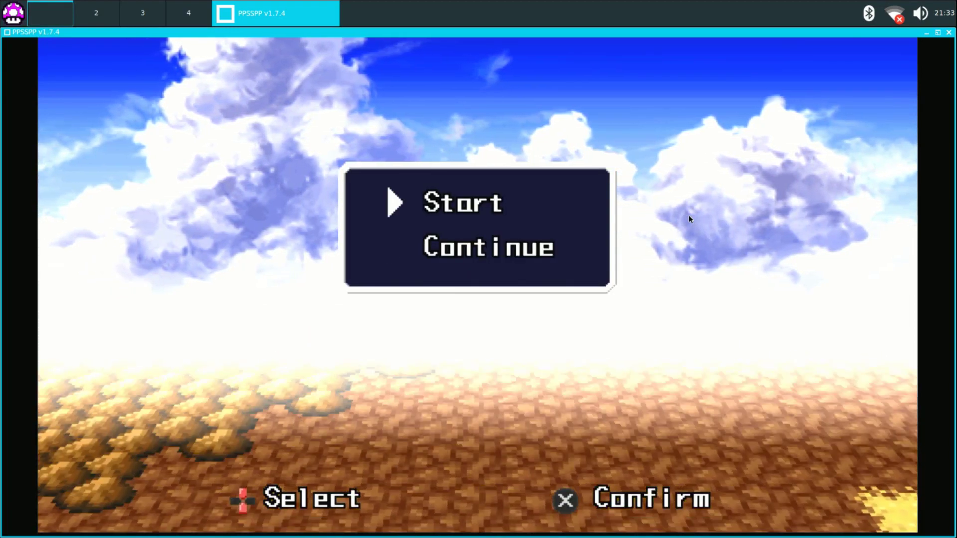